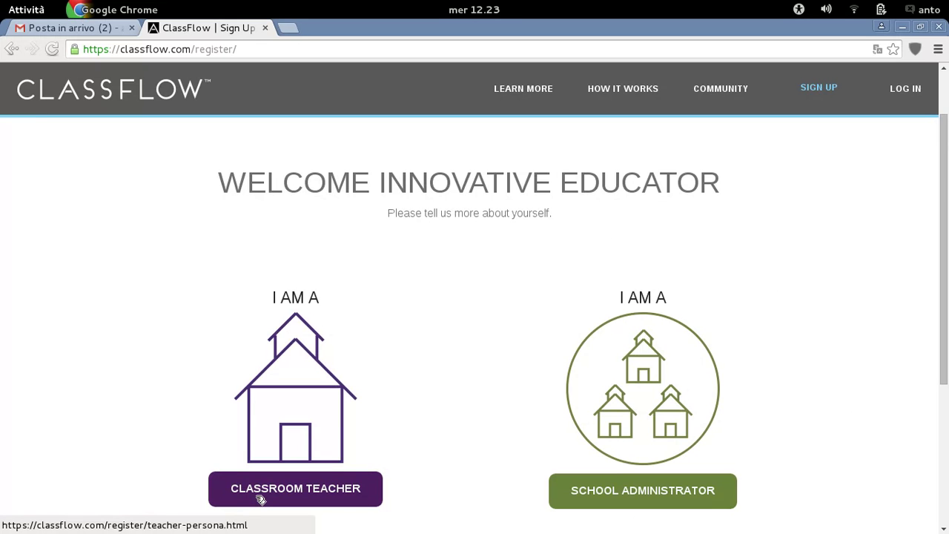
# - Log in to ClassFlow and start a new interactive whiteboard session
pyautogui.click(905, 89)
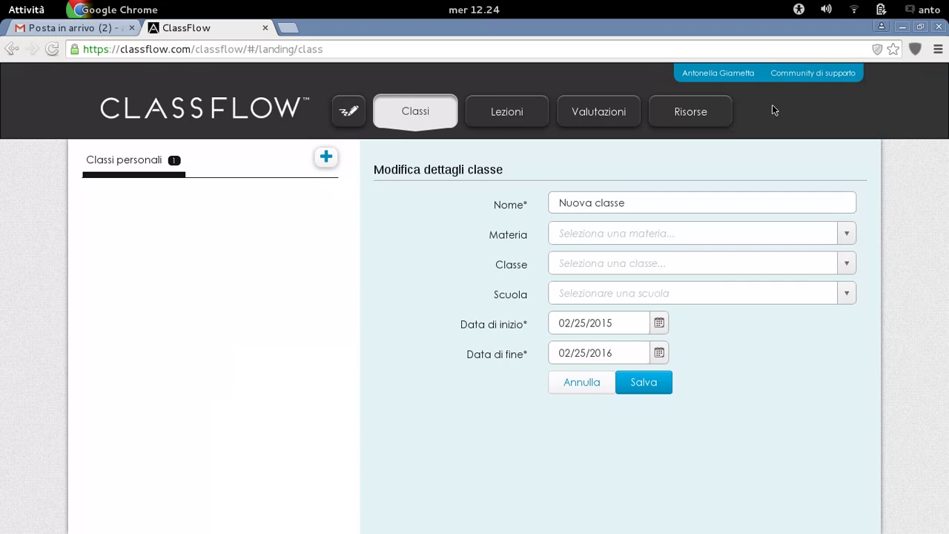
pyautogui.click(350, 113)
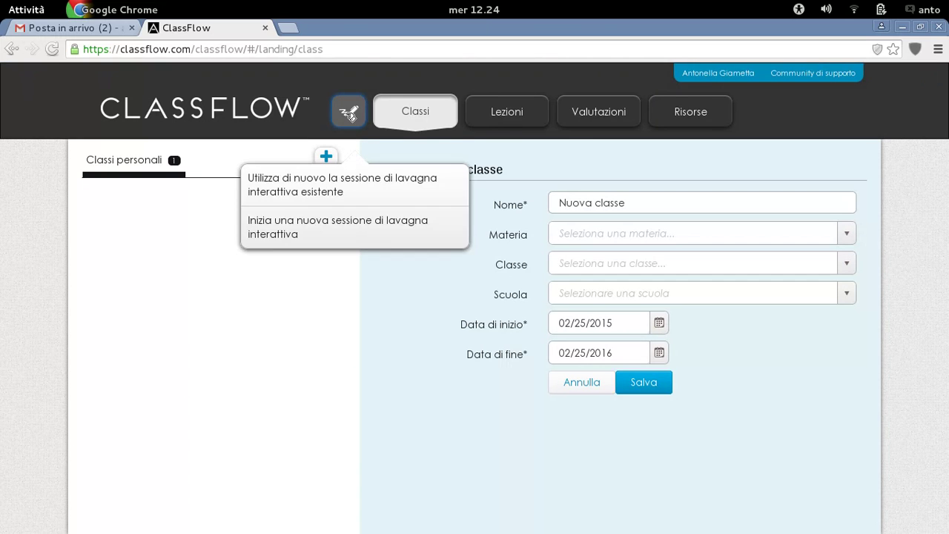
pyautogui.click(282, 229)
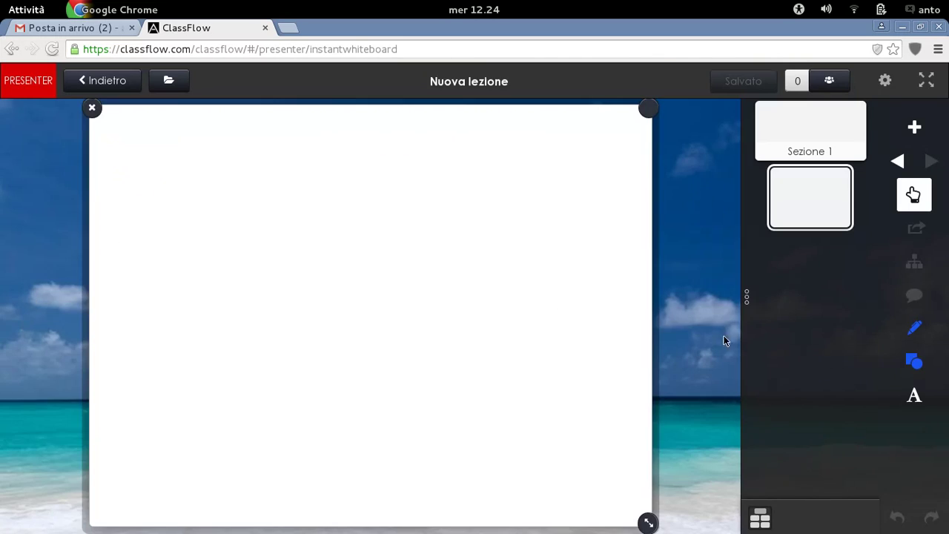
# - Draw a wide blue rectangle in the upper part of the whiteboard and insert the text "scienze ambientali" inside it
pyautogui.click(914, 361)
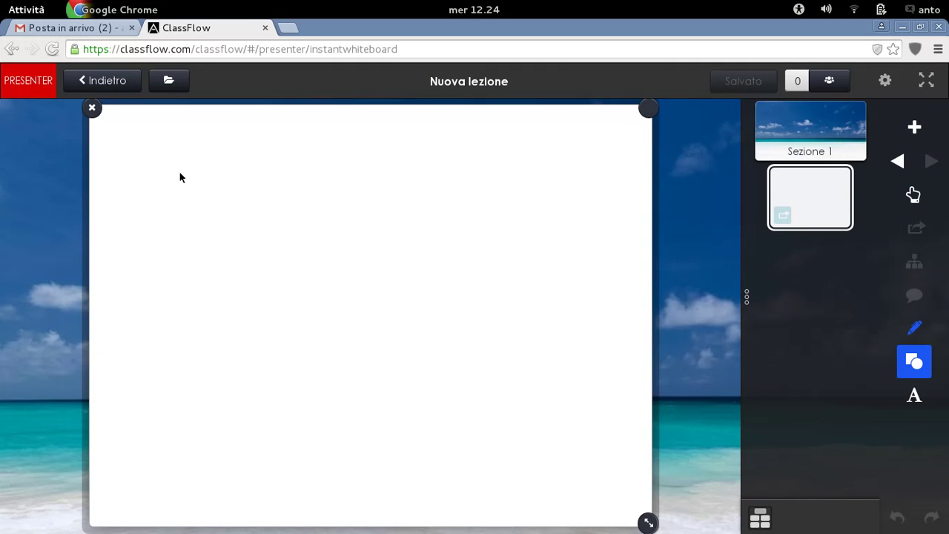
pyautogui.moveTo(178, 149); pyautogui.dragTo(500, 254)
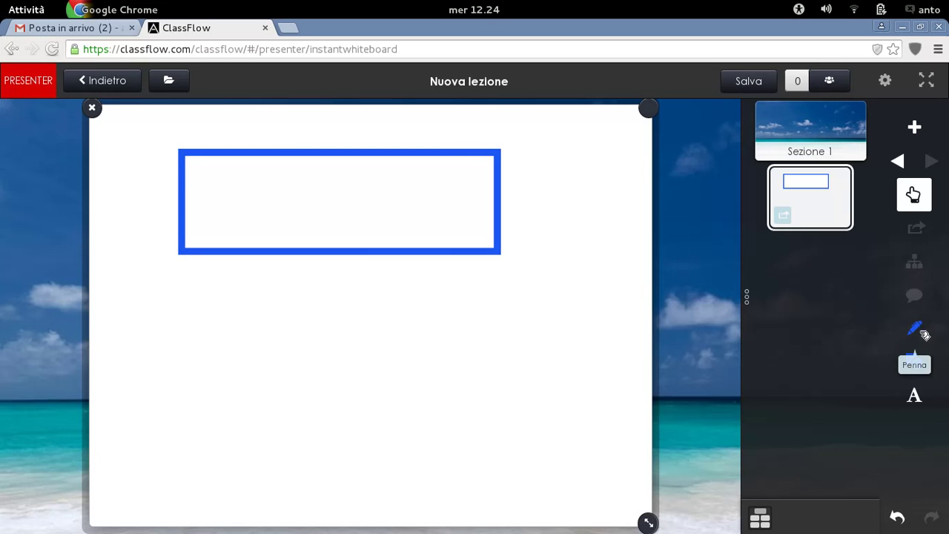
pyautogui.click(913, 395)
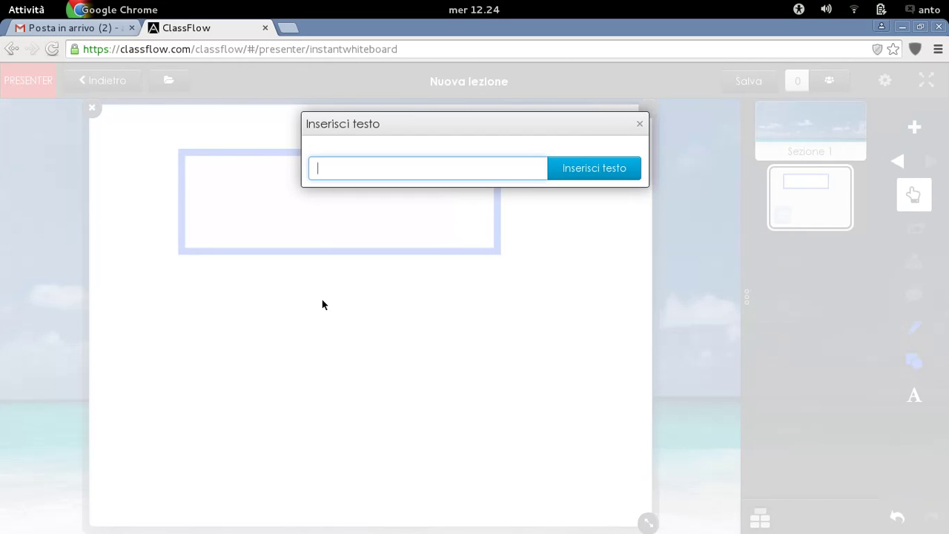
pyautogui.write('scienze ambientali')
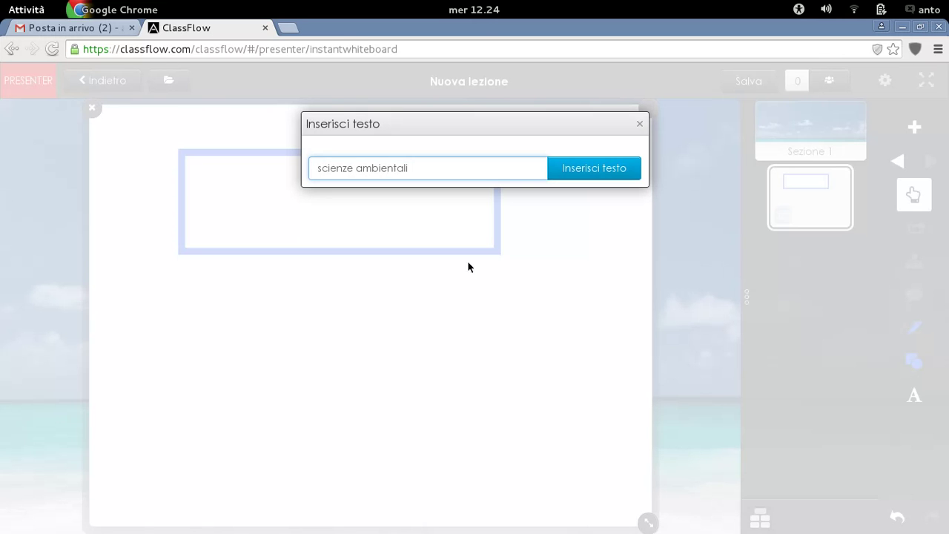
pyautogui.click(597, 170)
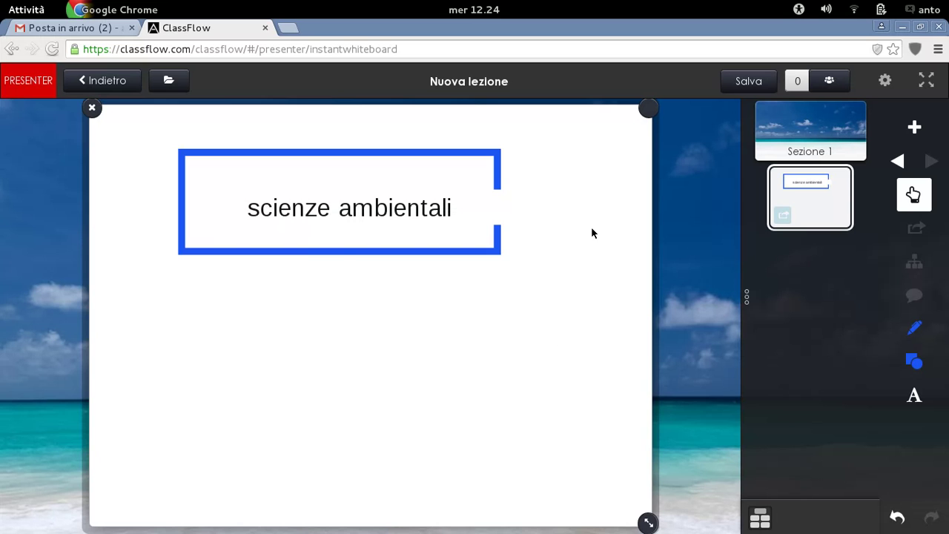
# - Save the new whiteboard lesson and leave the presenter for the class details page
pyautogui.click(743, 83)
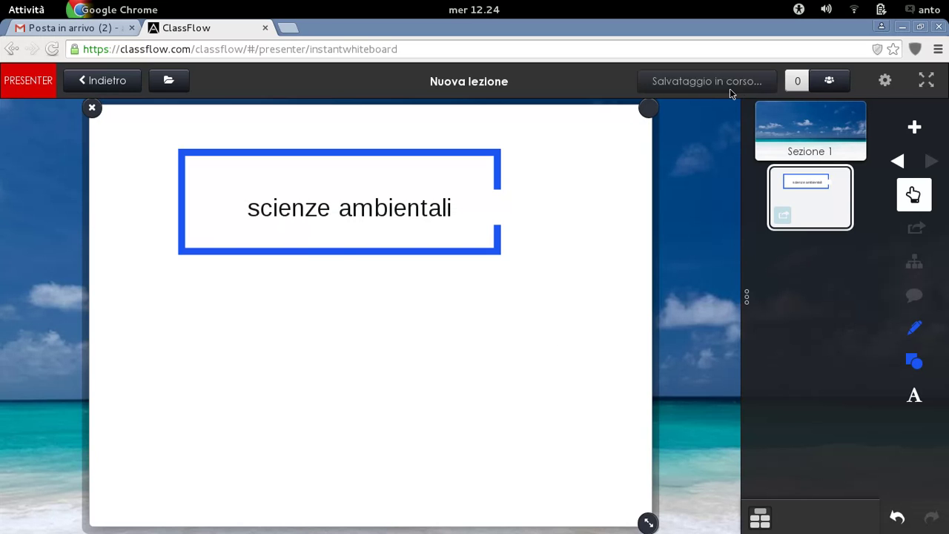
pyautogui.click(108, 81)
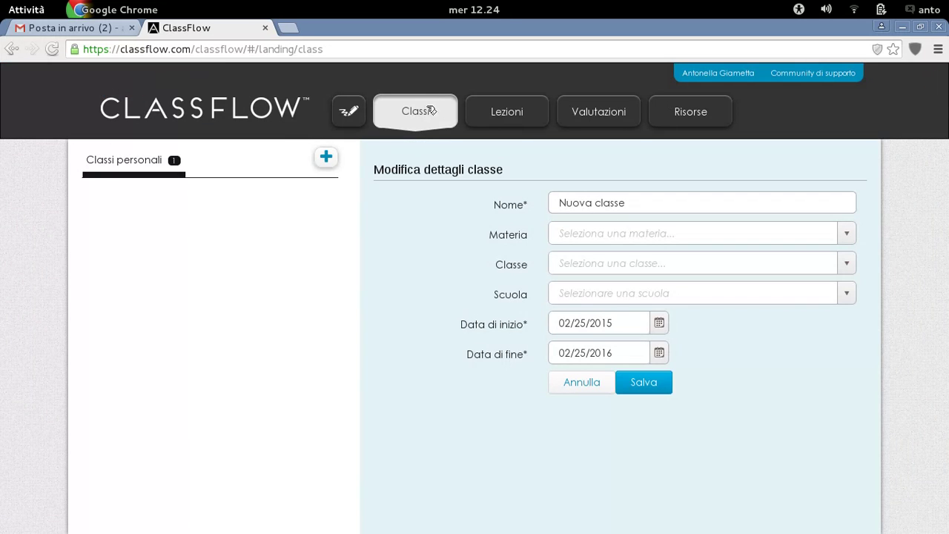
# - Replace the class name with "elementi di chimica"
pyautogui.click(524, 207)
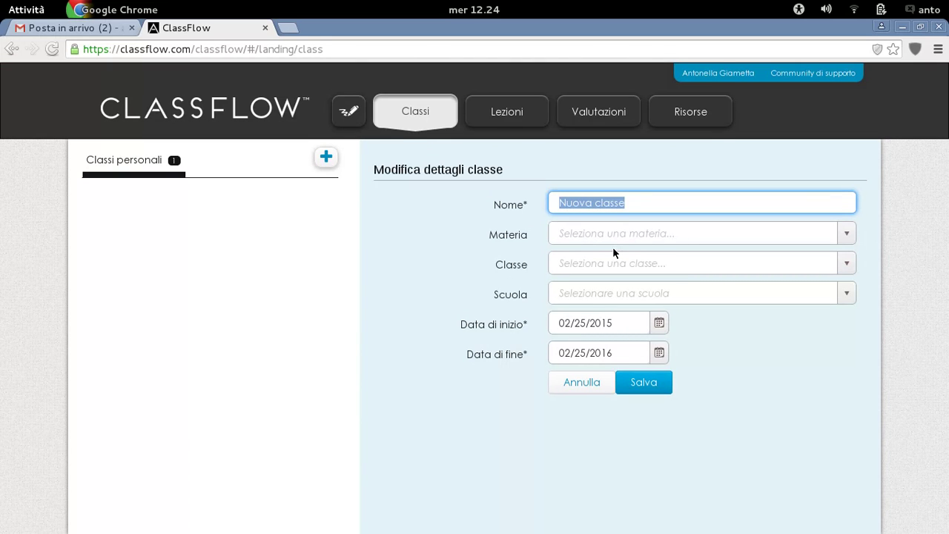
pyautogui.write('ele')
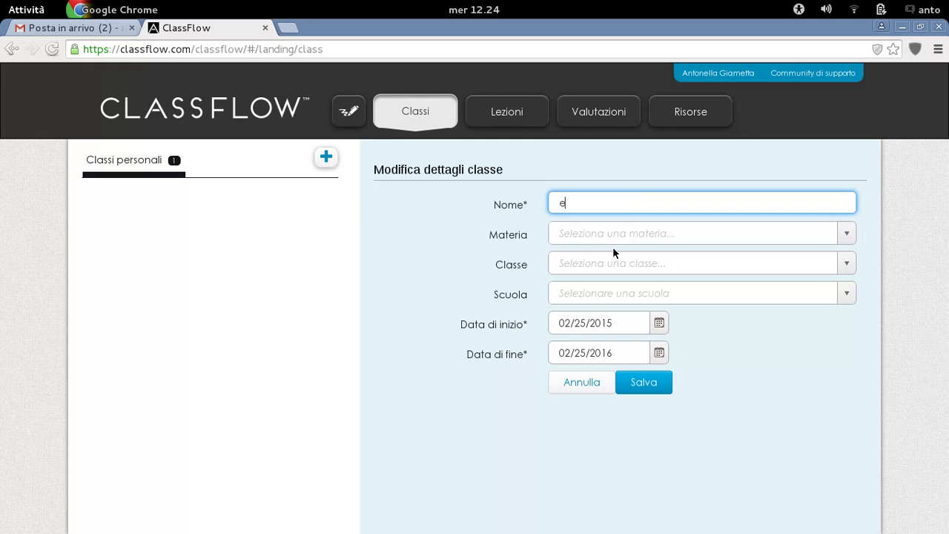
pyautogui.write('nti di chimica')
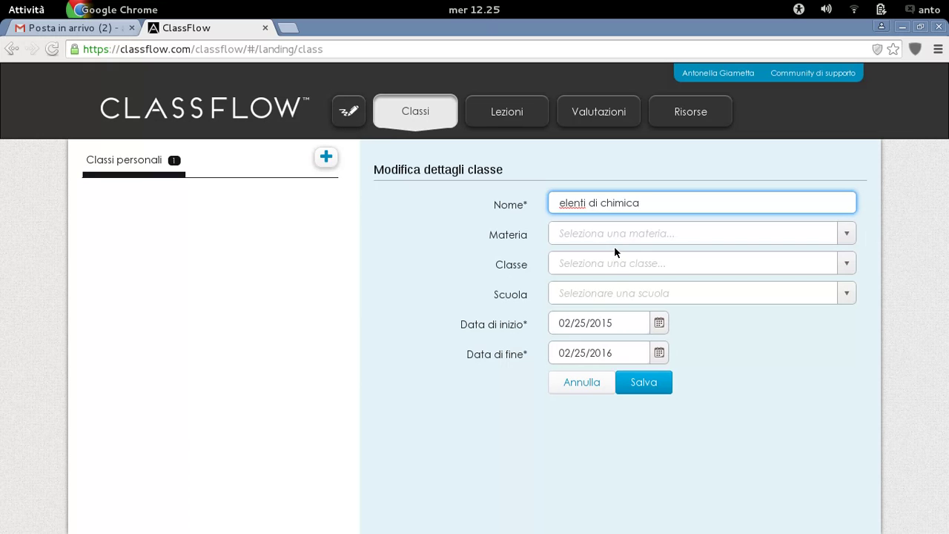
pyautogui.click(625, 231)
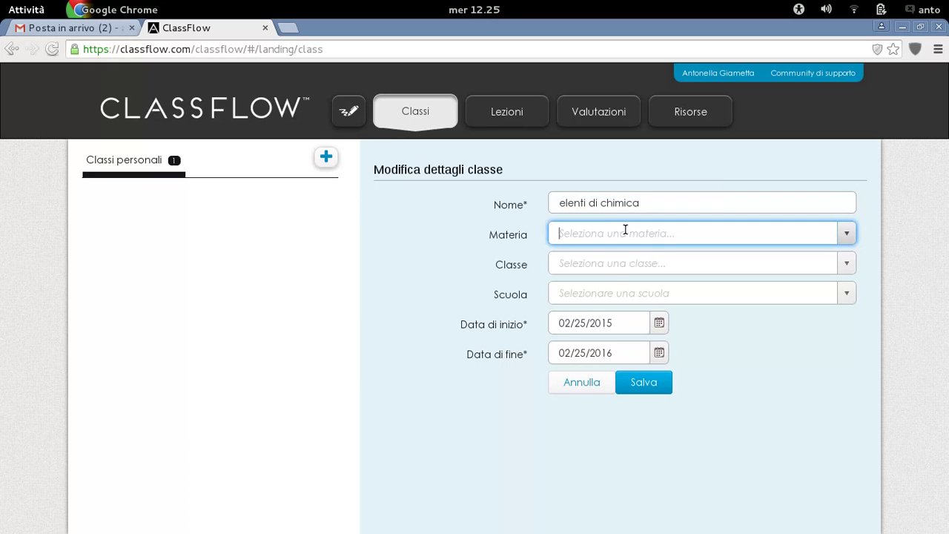
pyautogui.click(573, 206)
pyautogui.write('me')
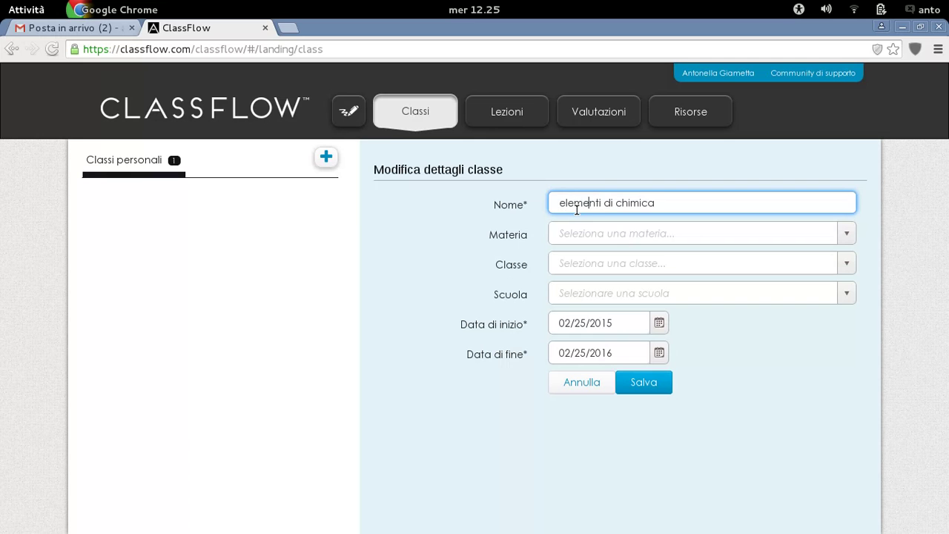
# - Set the class subject (Materia) to Competenze professionali
pyautogui.click(595, 234)
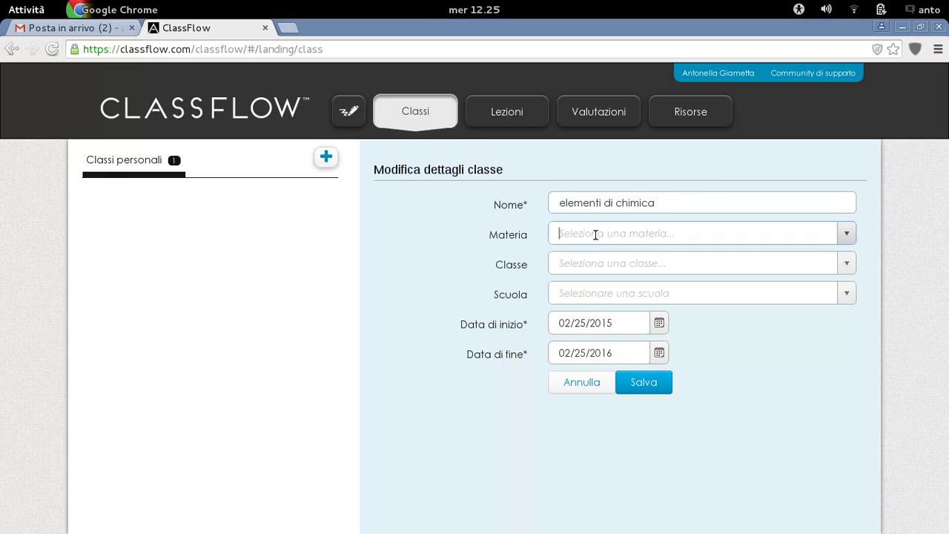
pyautogui.click(846, 232)
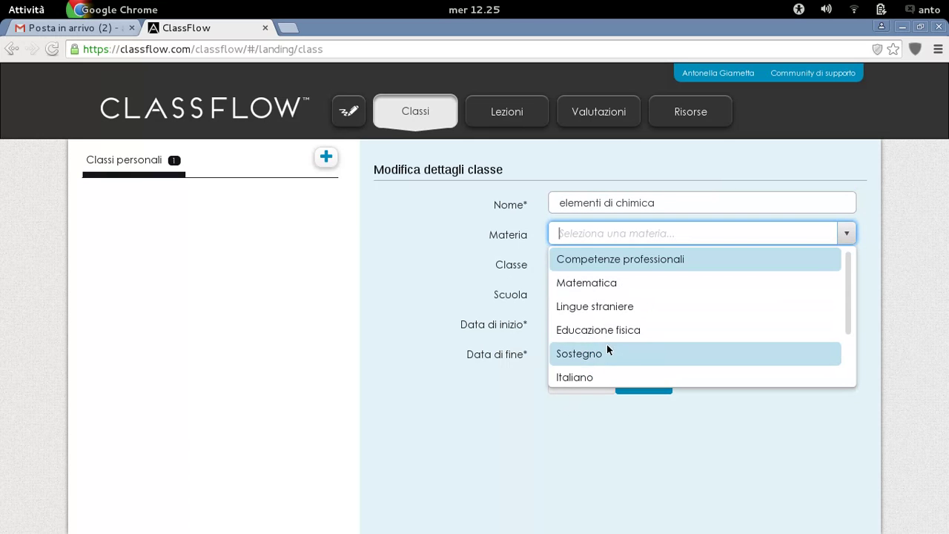
pyautogui.click(623, 262)
# - Set the class grade level (Classe) to 3 Media, leaving the school (Scuola) blank
pyautogui.click(595, 265)
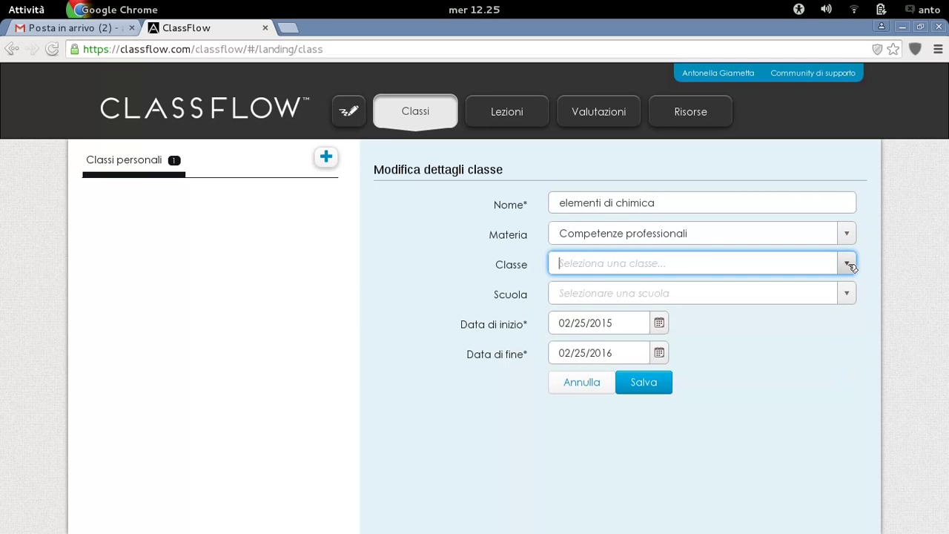
pyautogui.click(846, 264)
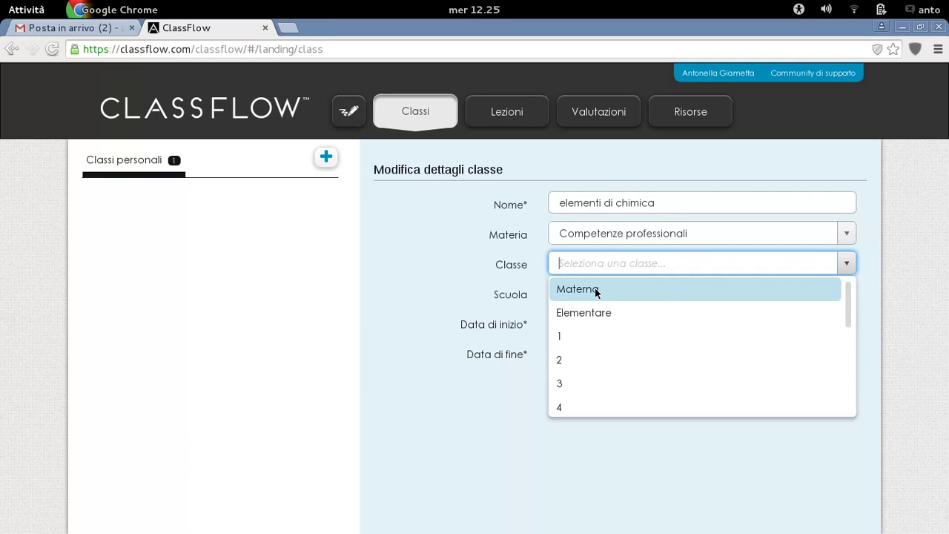
pyautogui.scroll(-3, 634, 345)
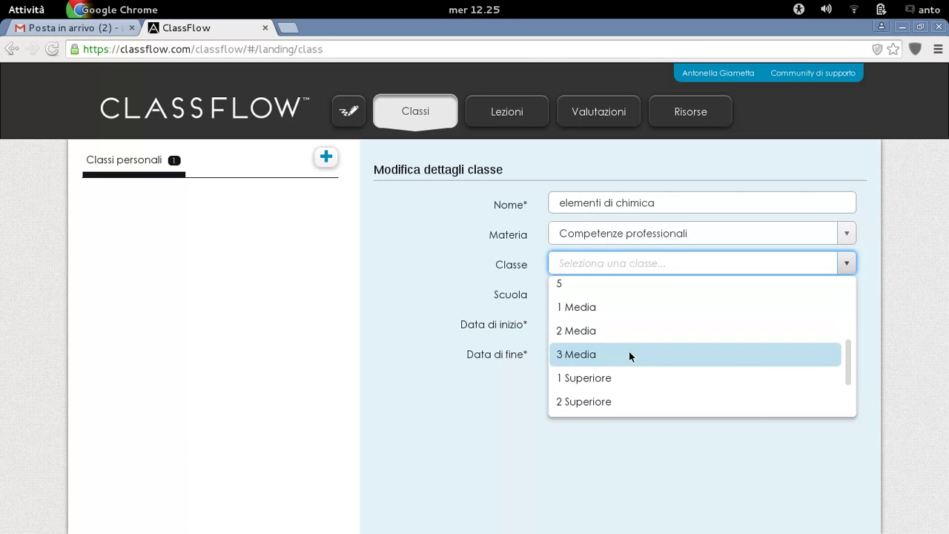
pyautogui.scroll(-2, 615, 384)
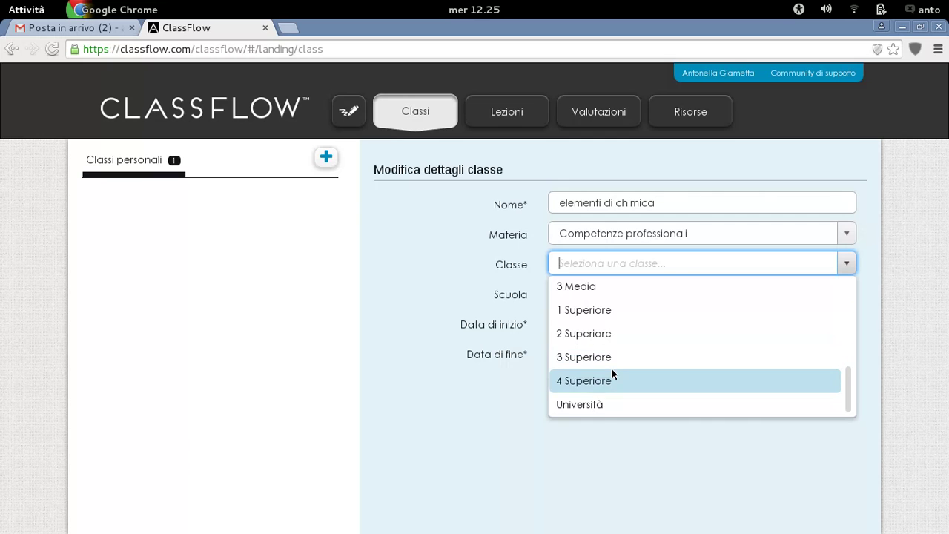
pyautogui.scroll(2, 613, 371)
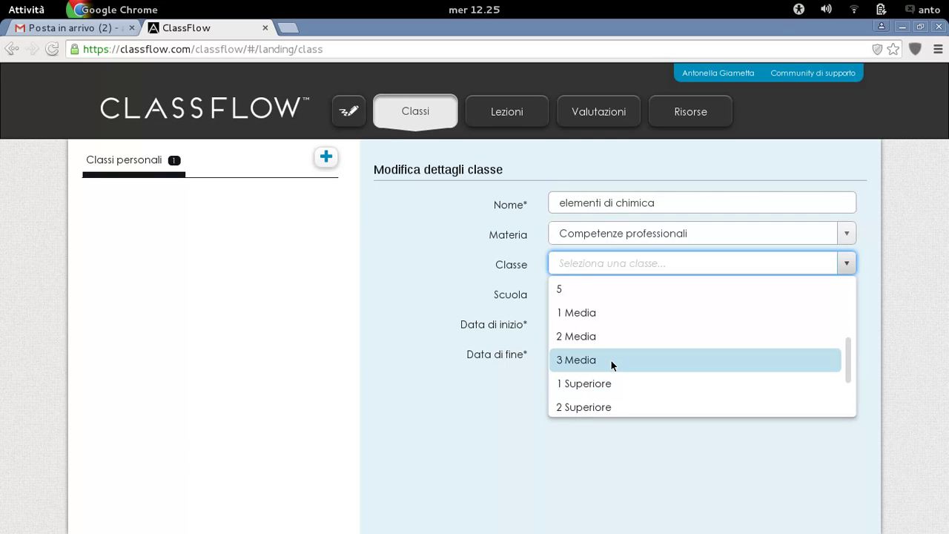
pyautogui.scroll(1, 611, 361)
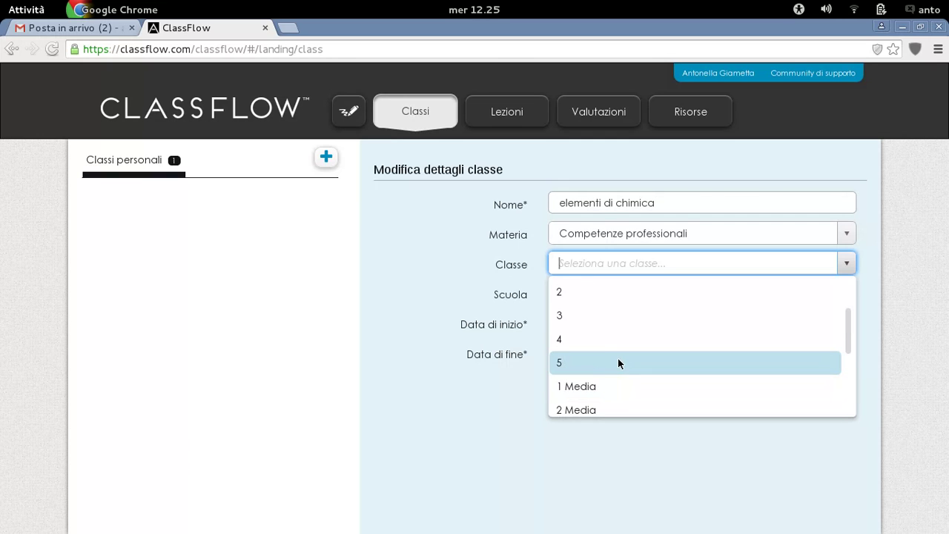
pyautogui.scroll(-3, 603, 372)
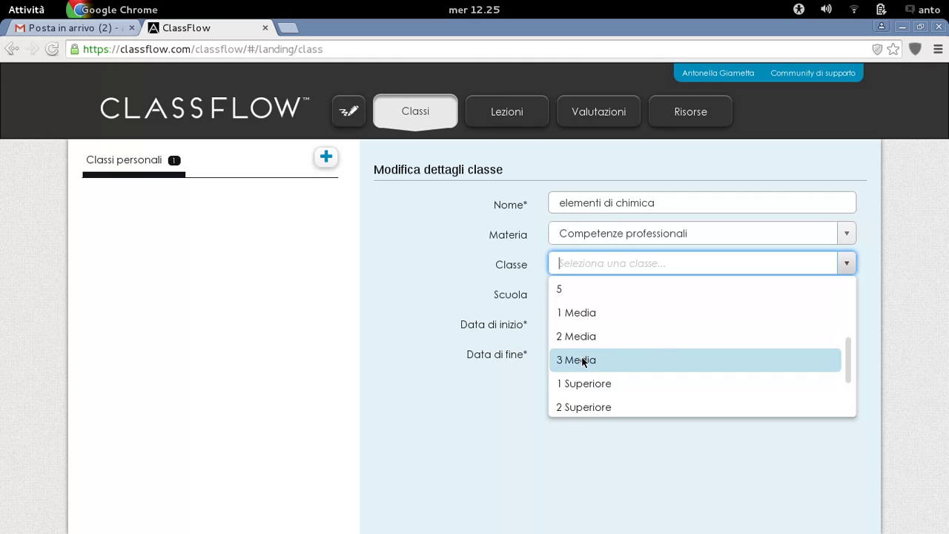
pyautogui.click(585, 360)
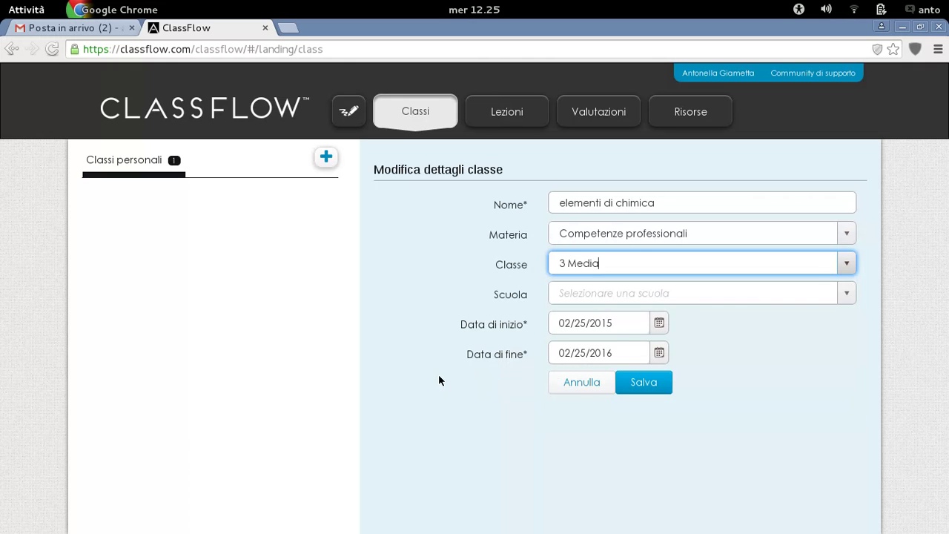
pyautogui.click(652, 295)
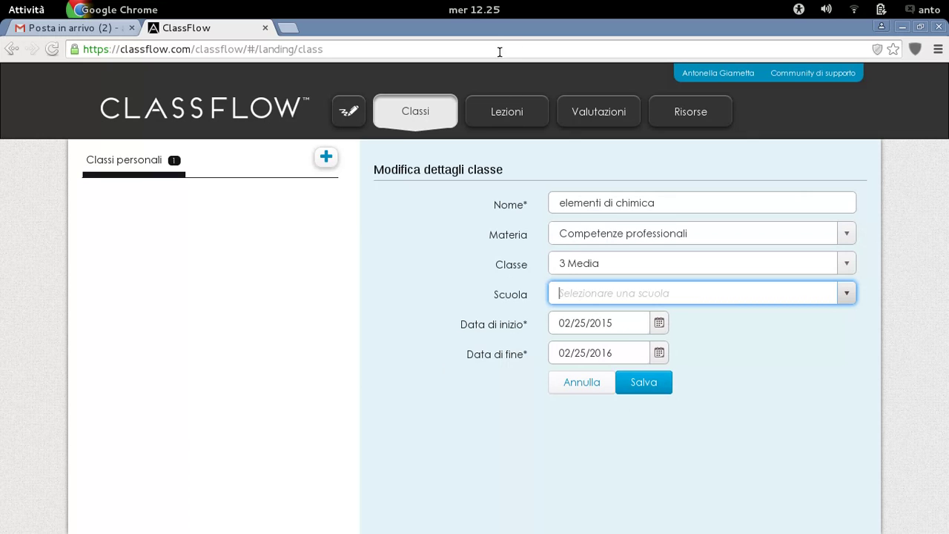
# - Browse the shared Community lessons in the lesson library, then go back to the personal lessons
pyautogui.click(517, 112)
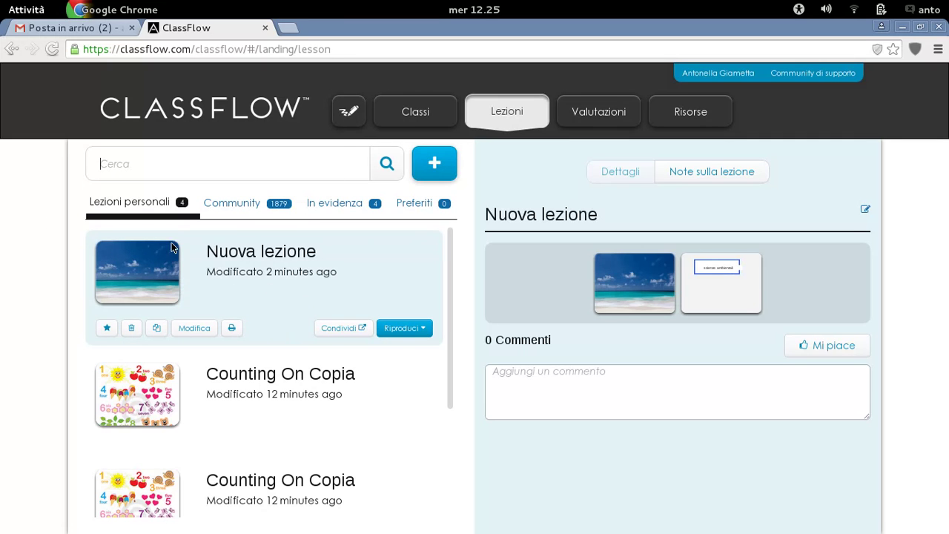
pyautogui.click(253, 207)
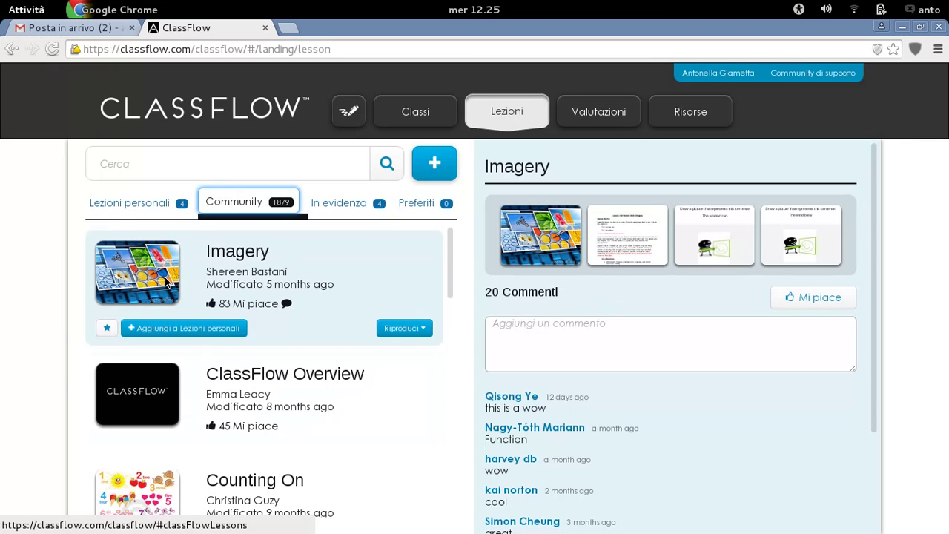
pyautogui.scroll(-2, 636, 336)
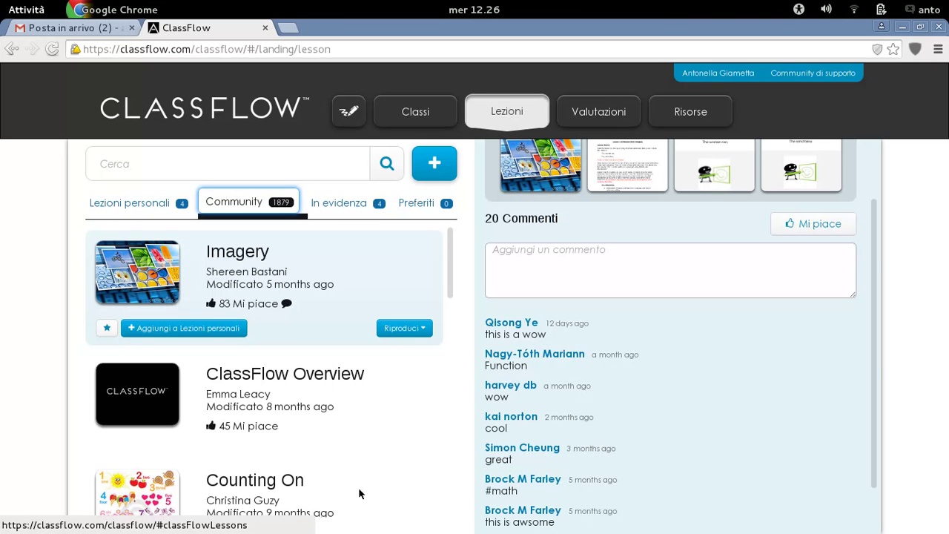
pyautogui.scroll(-3, 249, 405)
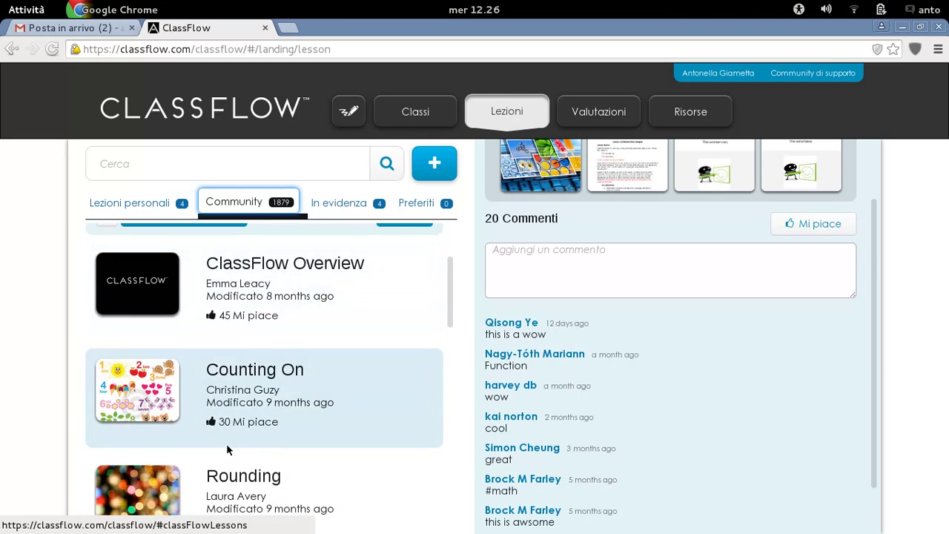
pyautogui.scroll(-3, 284, 385)
pyautogui.scroll(-3, 278, 382)
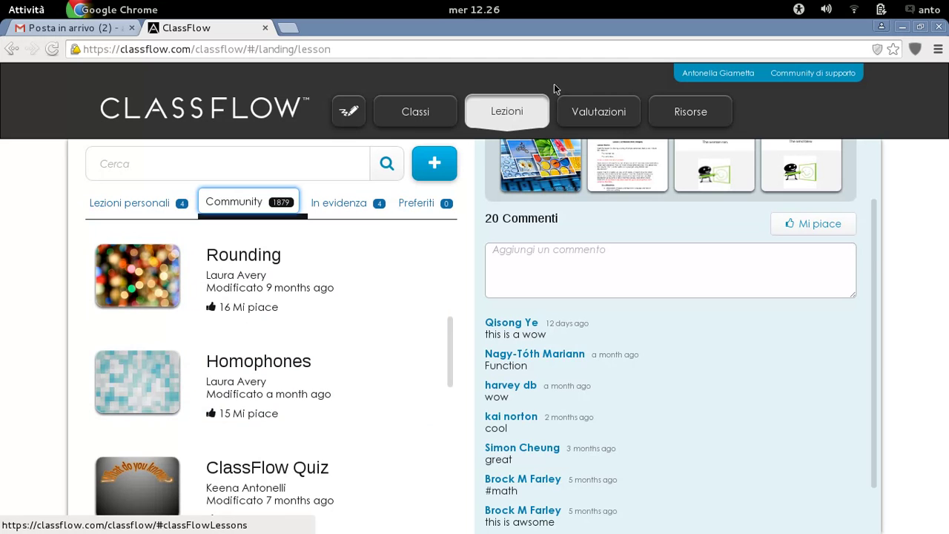
pyautogui.click(129, 204)
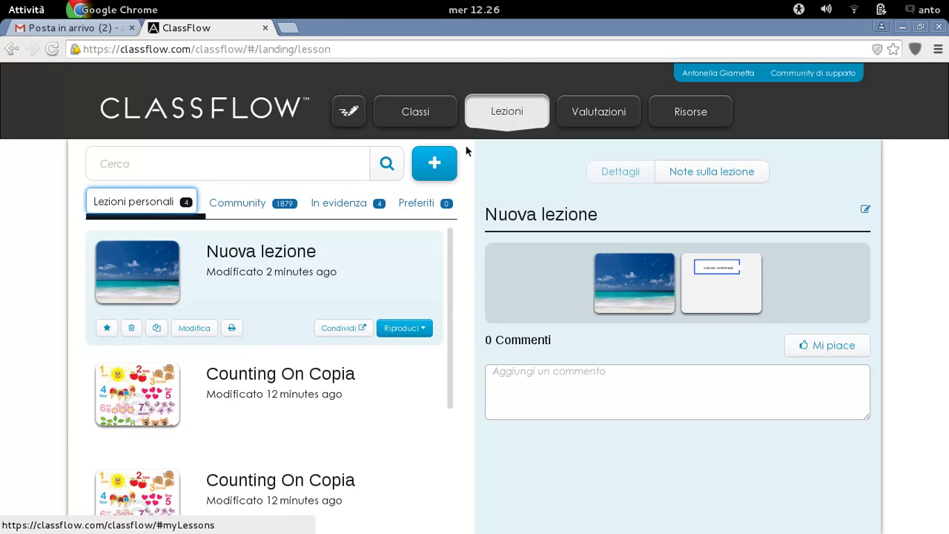
# - Open the most recent personal assessment for editing, add a question to it and view the available question types
pyautogui.click(609, 112)
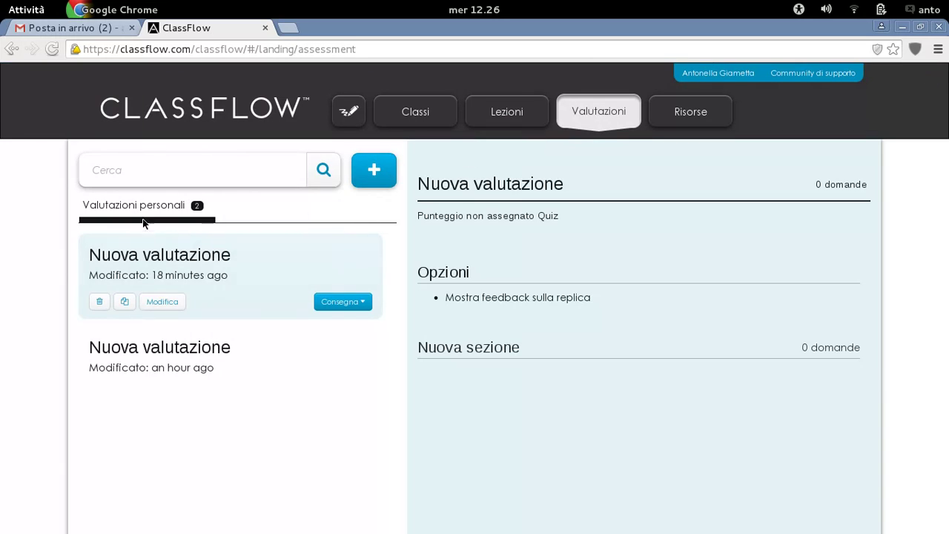
pyautogui.click(164, 302)
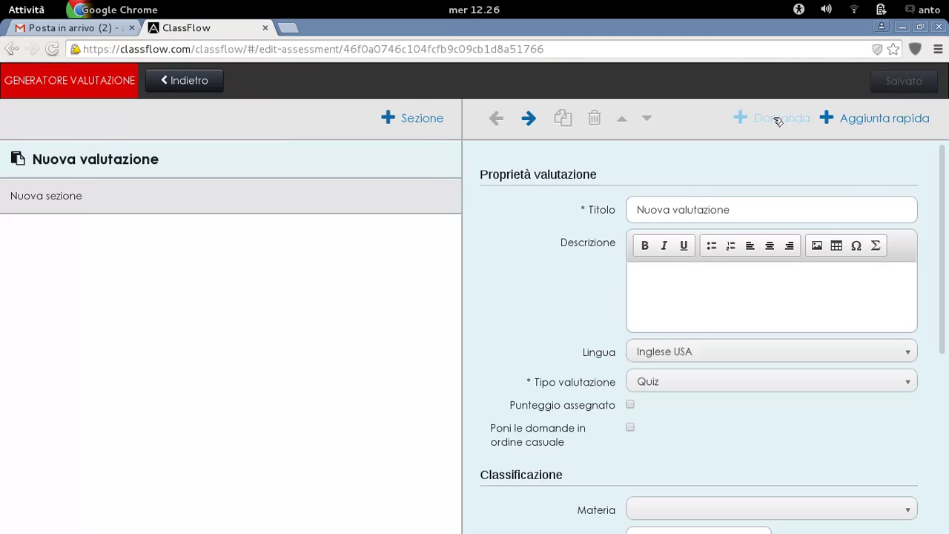
pyautogui.click(748, 119)
pyautogui.click(701, 175)
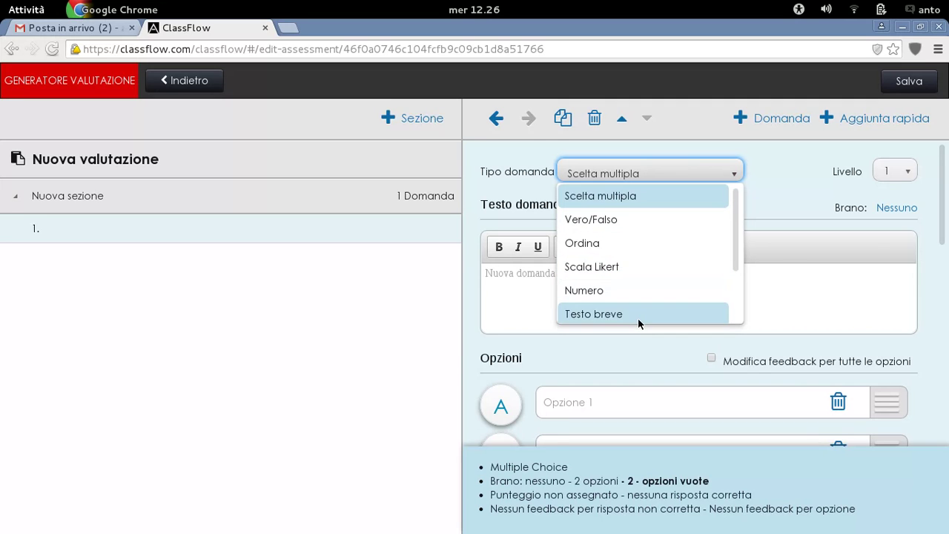
# - Examine the multiple-choice question form, from the question text and answer options through scoring and feedback to the classification fields
pyautogui.click(519, 302)
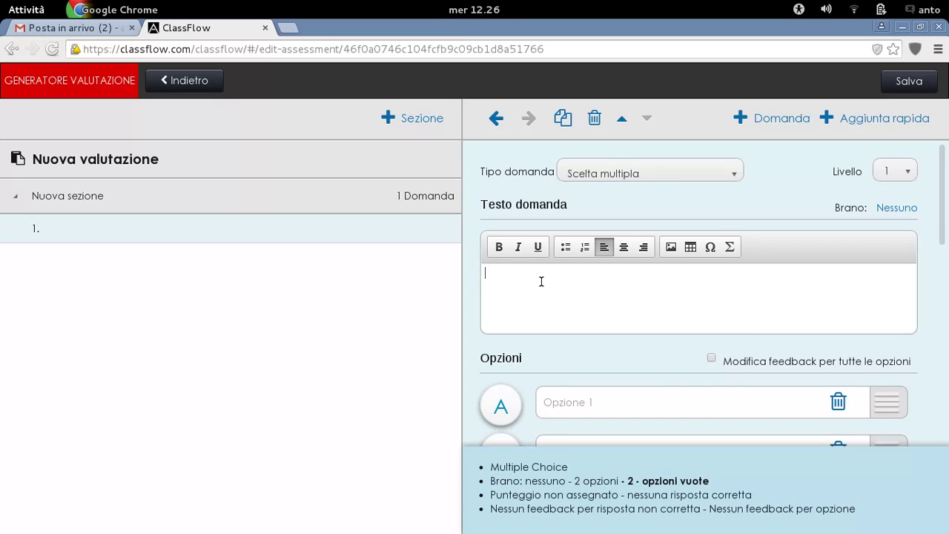
pyautogui.doubleClick(584, 206)
pyautogui.click(593, 205)
pyautogui.click(500, 283)
pyautogui.scroll(-2, 619, 334)
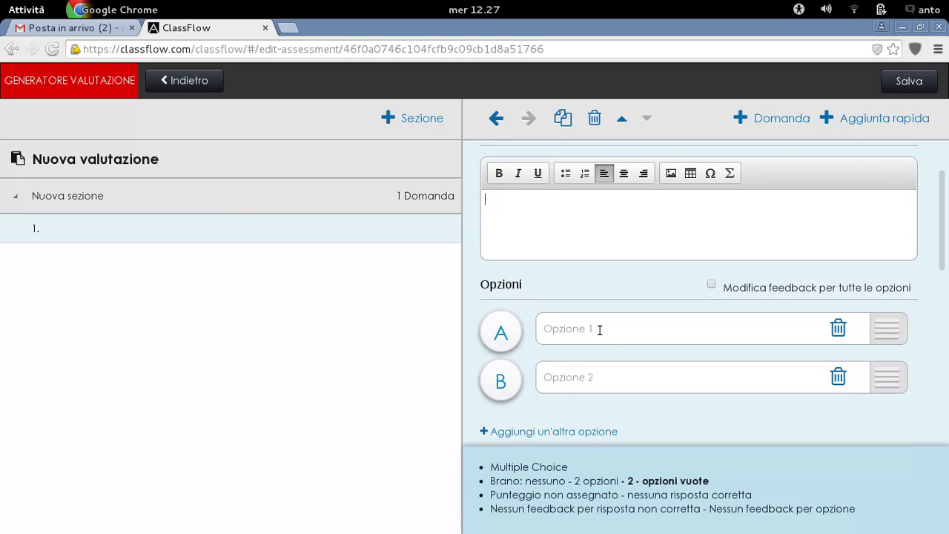
pyautogui.scroll(-1, 556, 434)
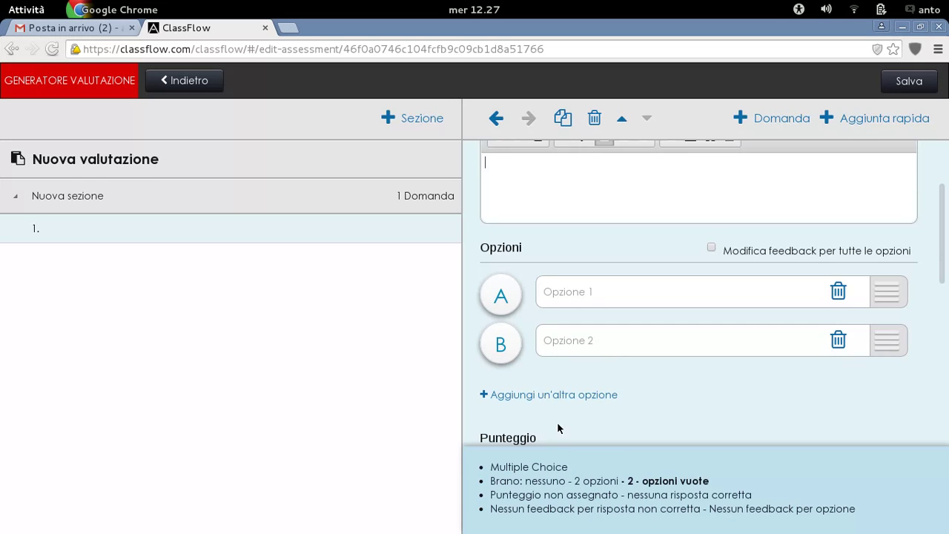
pyautogui.scroll(-3, 563, 398)
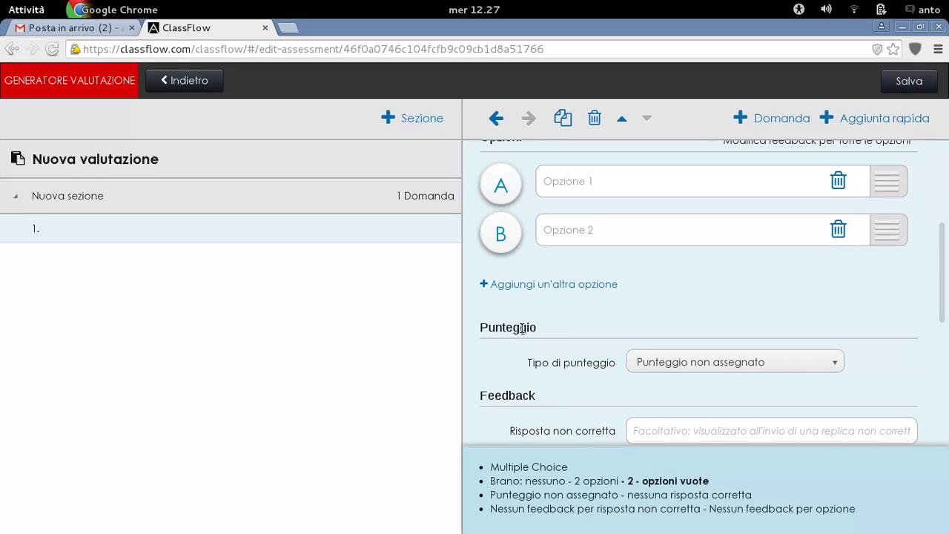
pyautogui.scroll(-1, 638, 371)
pyautogui.scroll(-2, 645, 378)
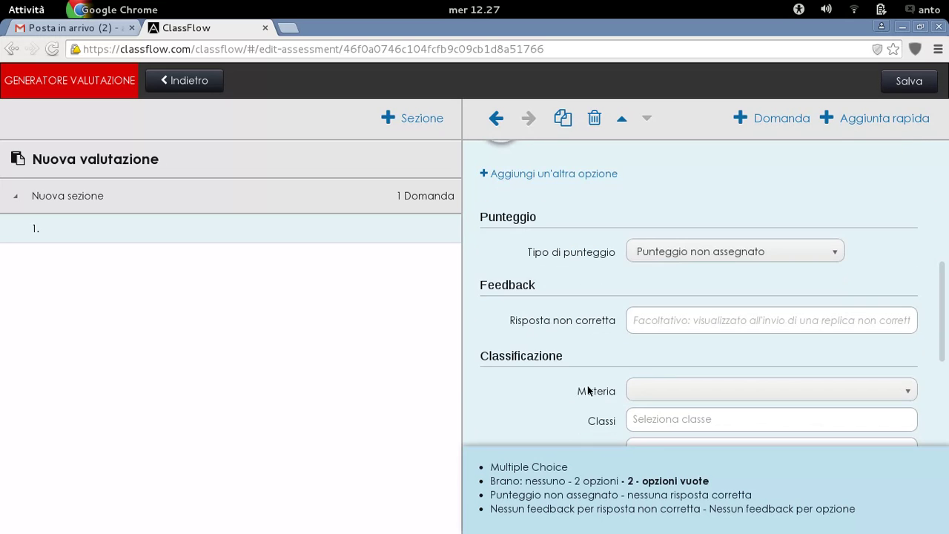
pyautogui.scroll(-3, 651, 407)
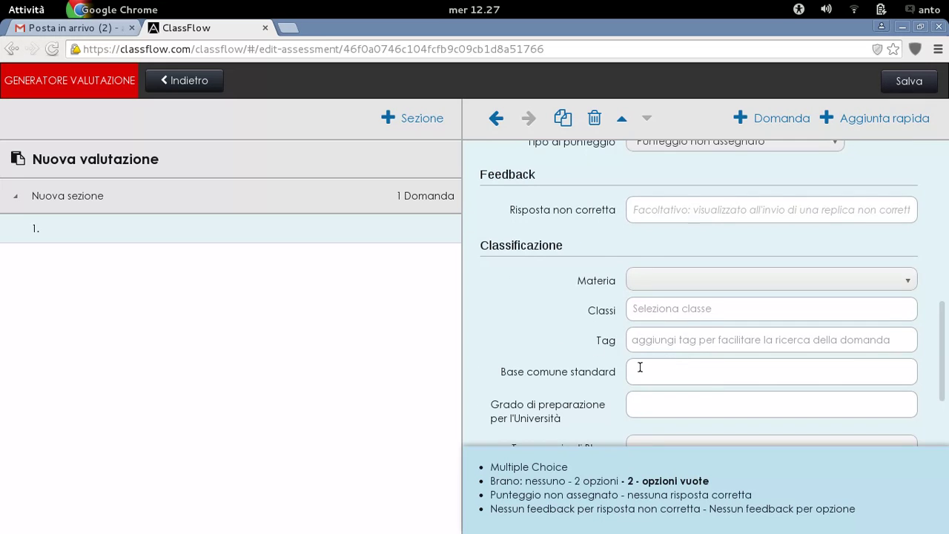
pyautogui.scroll(-3, 556, 293)
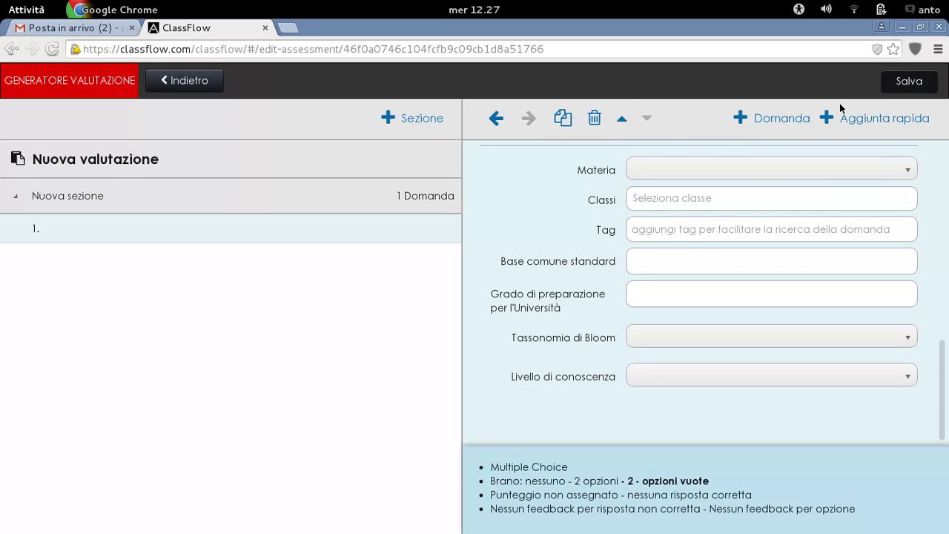
# - Delete the blank question from the assessment and return to the list of personal assessments
pyautogui.click(603, 121)
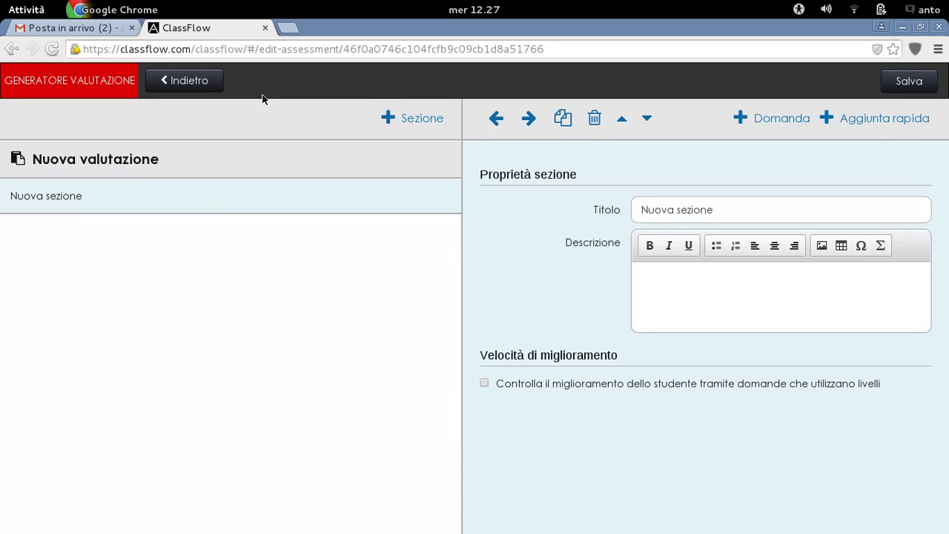
pyautogui.click(209, 83)
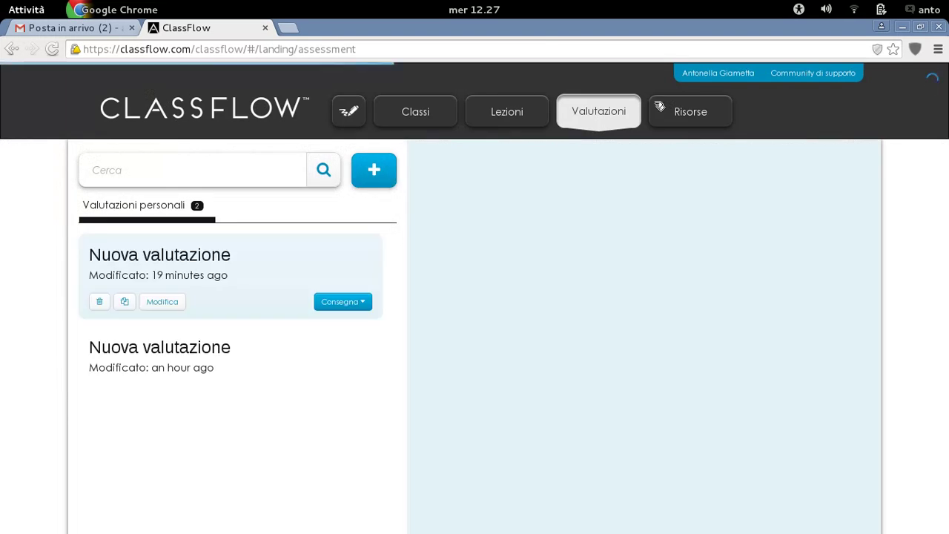
# - Browse the resource library's sources: Risorse Web, Ricerche personali, the ClassFlow resource pack and Dropbox
pyautogui.click(696, 117)
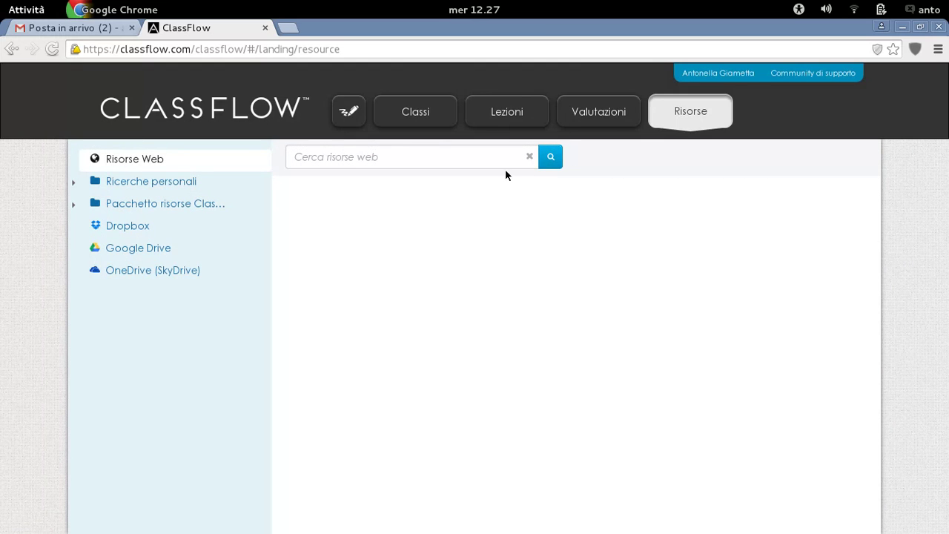
pyautogui.click(379, 155)
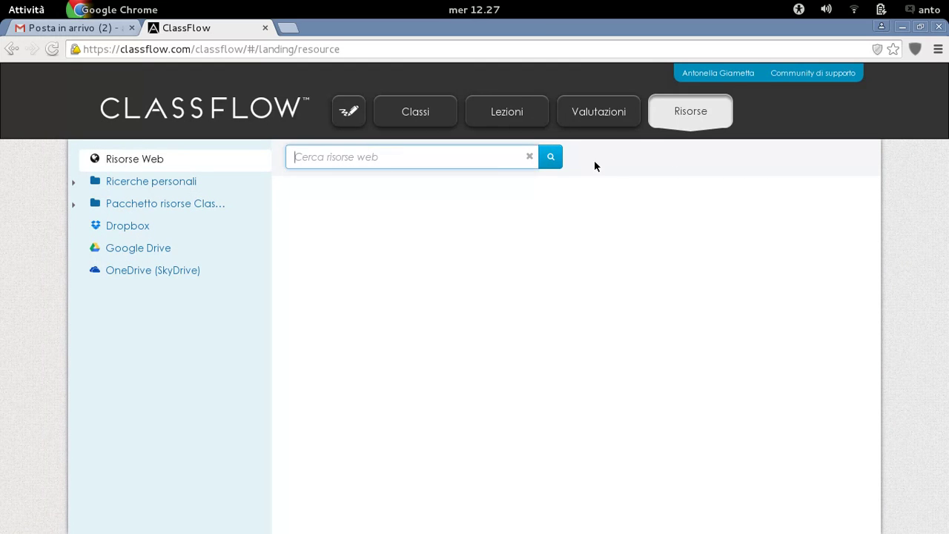
pyautogui.click(157, 181)
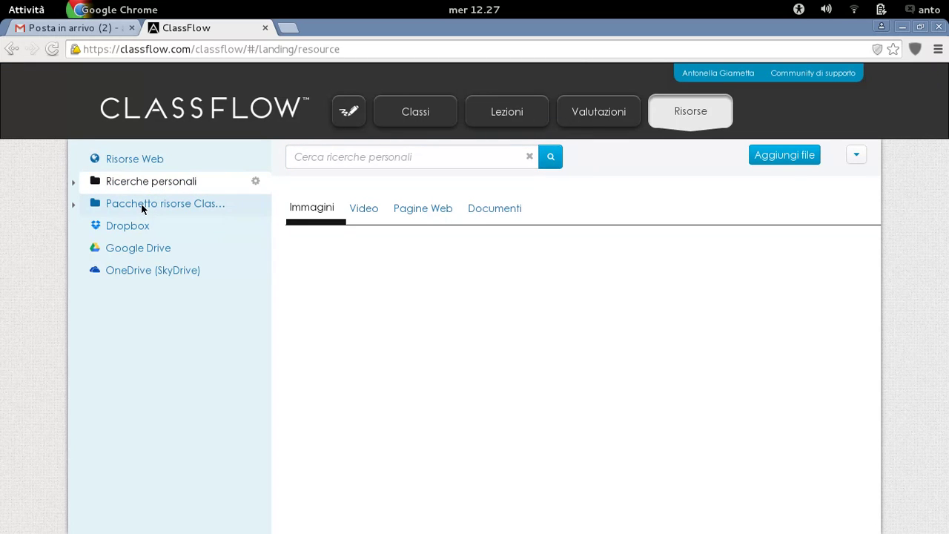
pyautogui.click(142, 205)
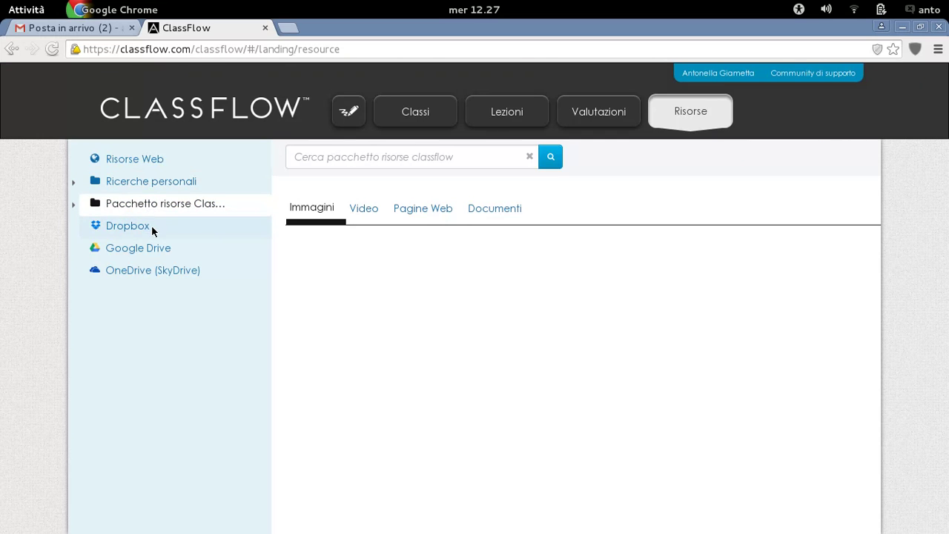
pyautogui.click(137, 226)
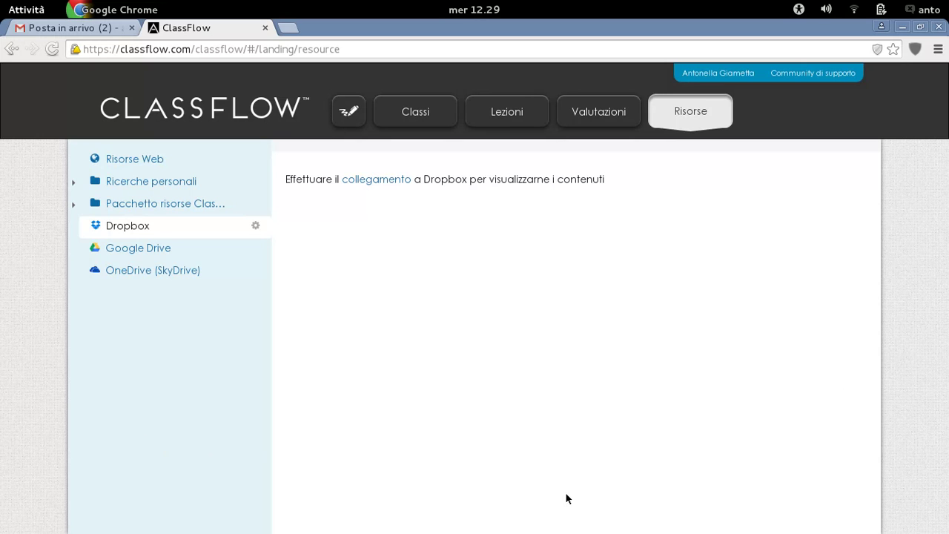
pyautogui.click(938, 27)
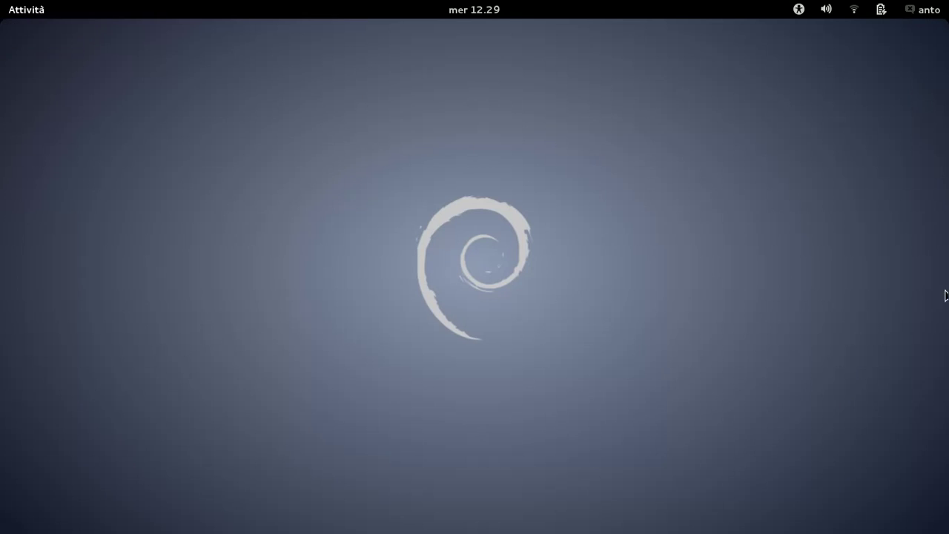
pyautogui.click(27, 9)
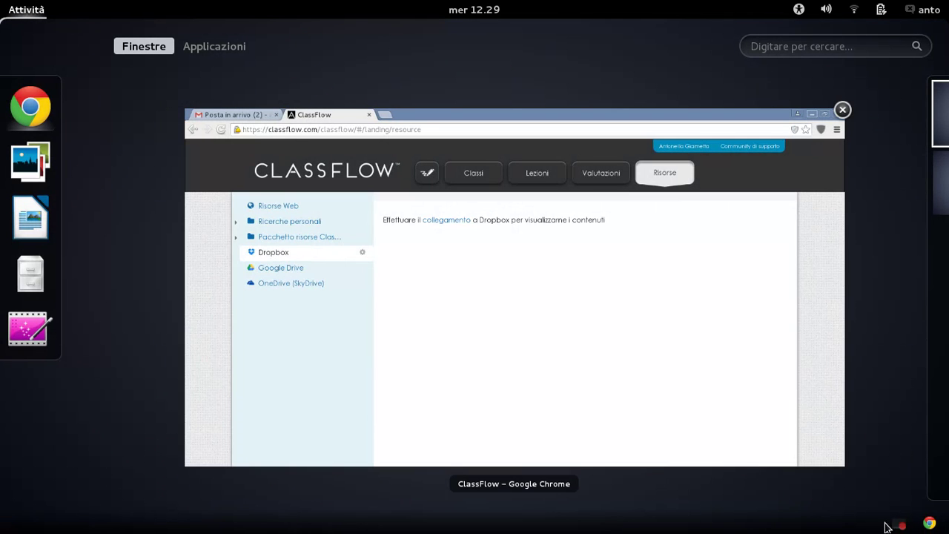
pyautogui.click(808, 525)
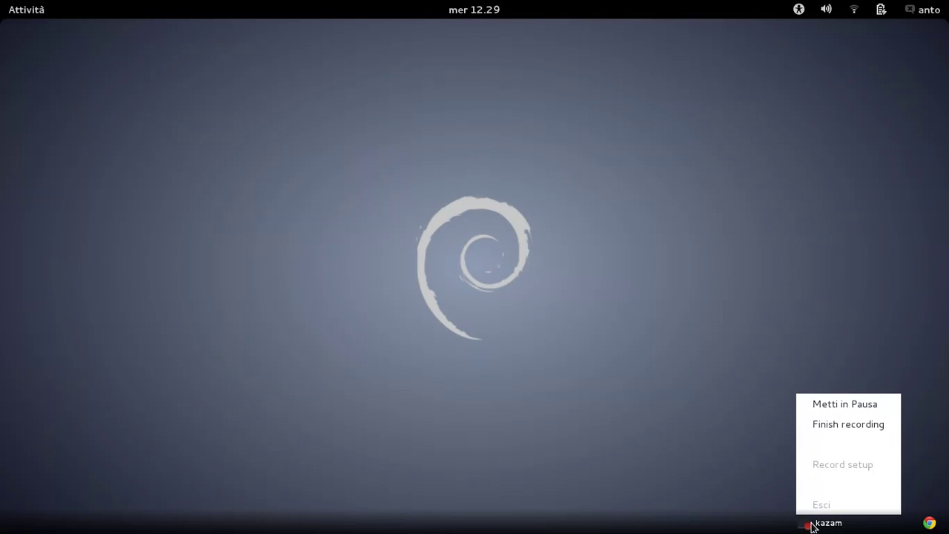